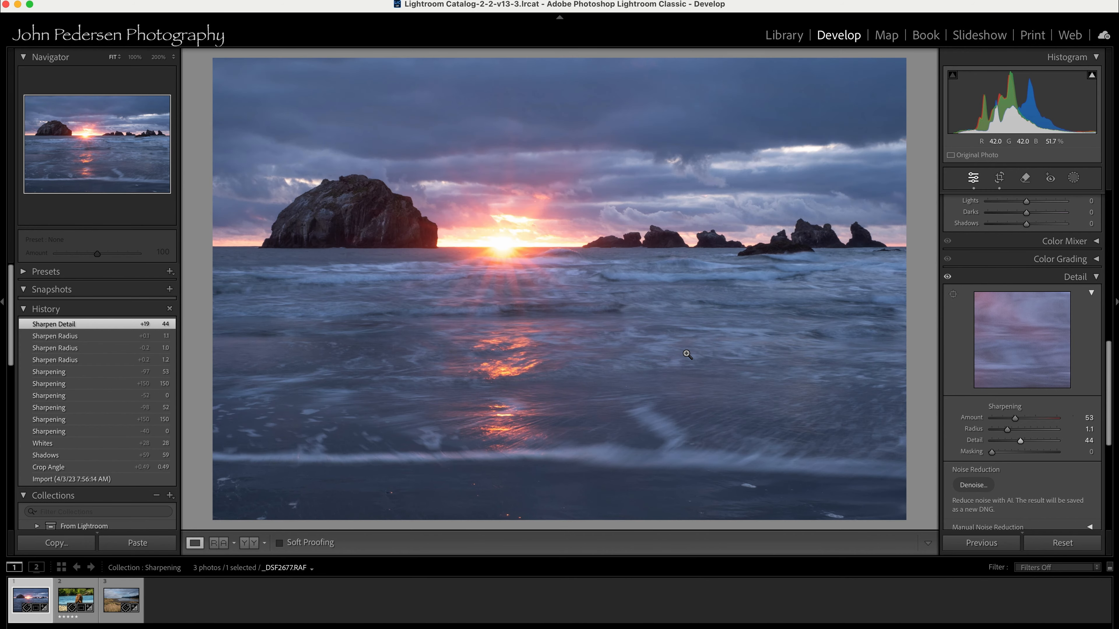
- Examine the sharpening on the large sea rock and the smaller rocks along the horizon at 200% zoom
left_click(451, 149)
left_click(464, 157)
left_click(352, 221)
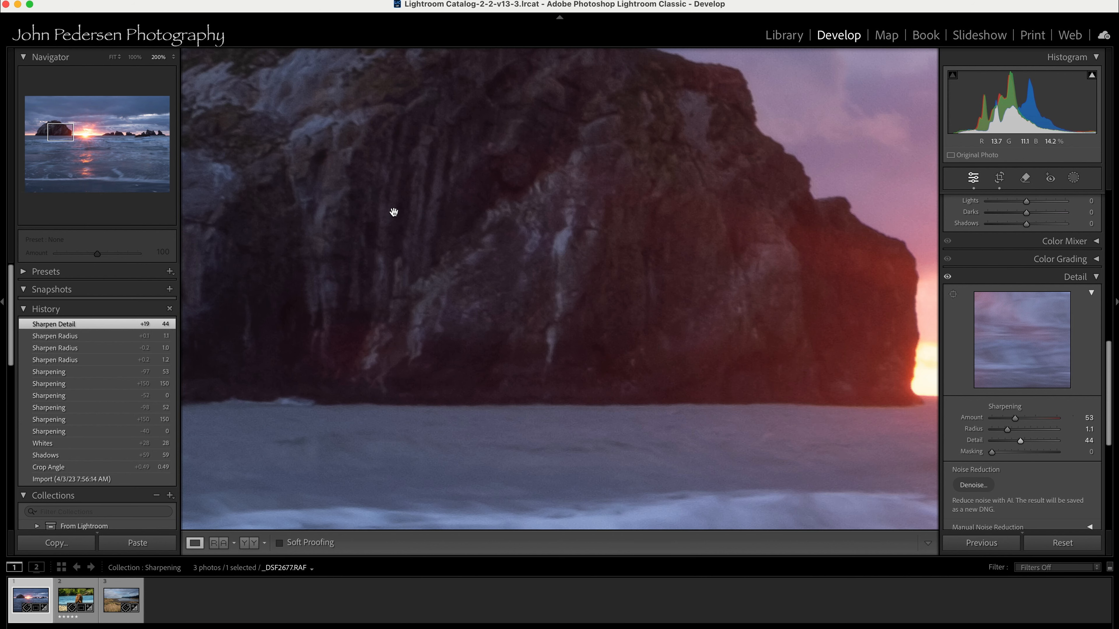
left_click_drag(399, 211, 366, 378)
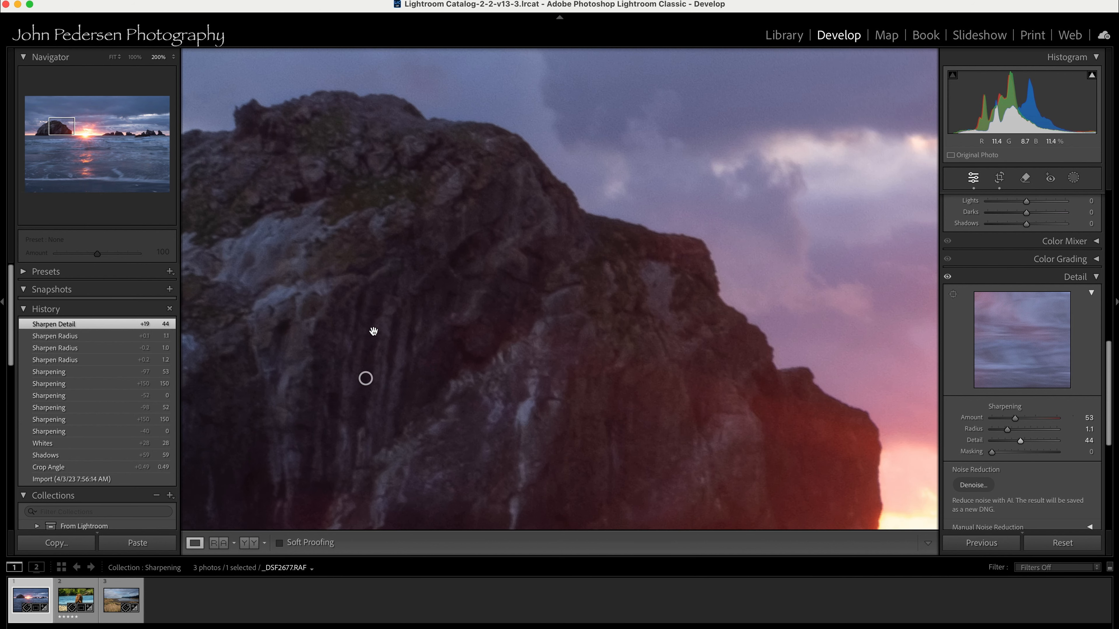
left_click(383, 317)
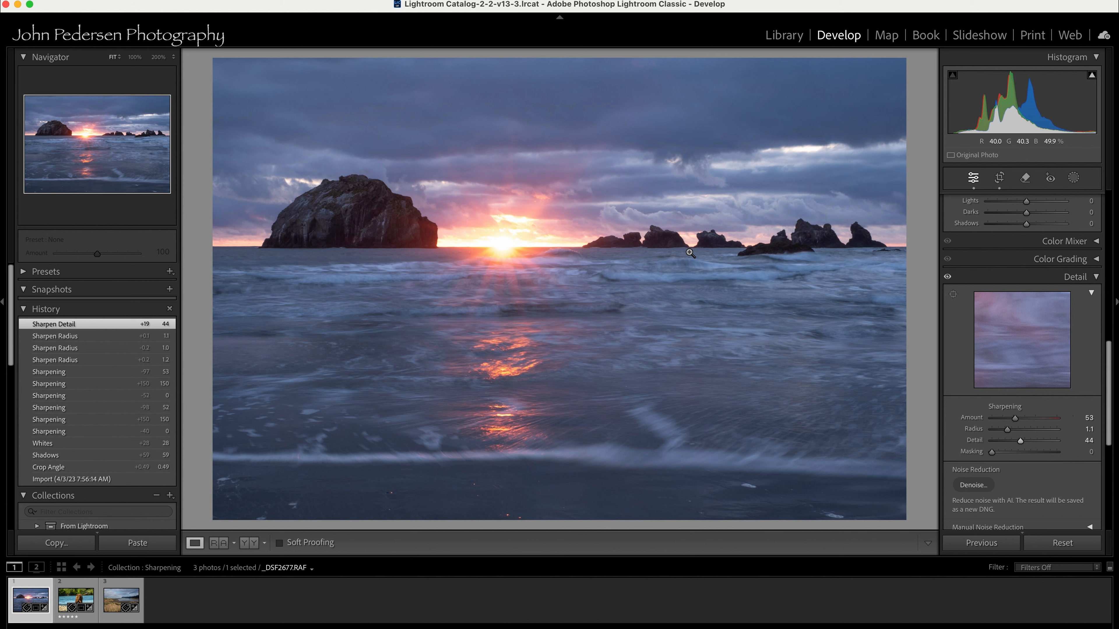
left_click(709, 240)
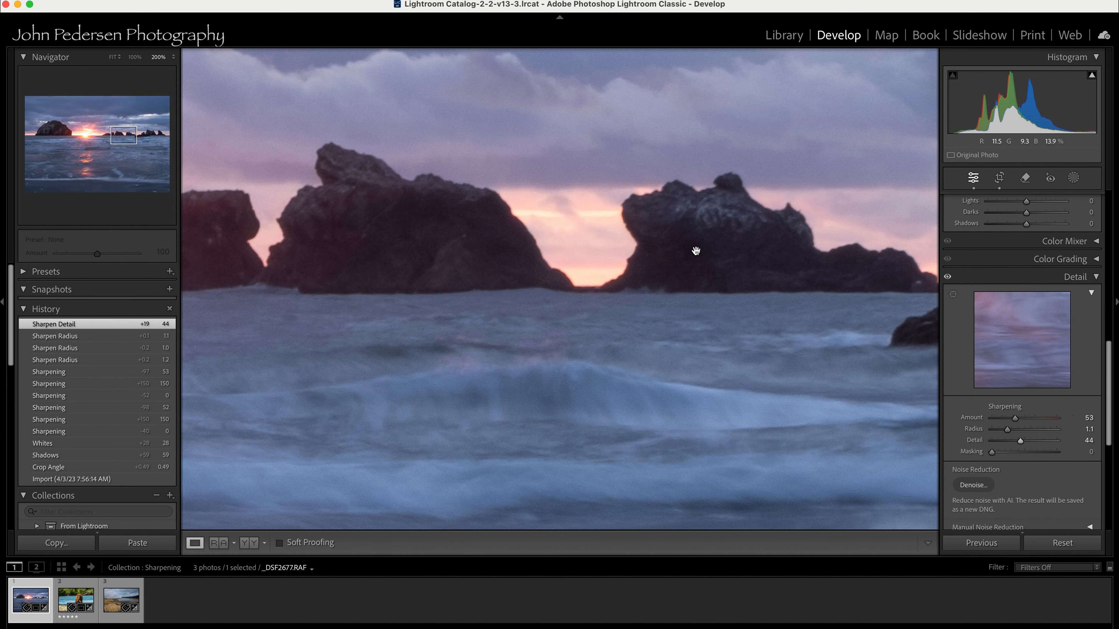
left_click_drag(453, 220, 639, 240)
left_click_drag(539, 238, 647, 237)
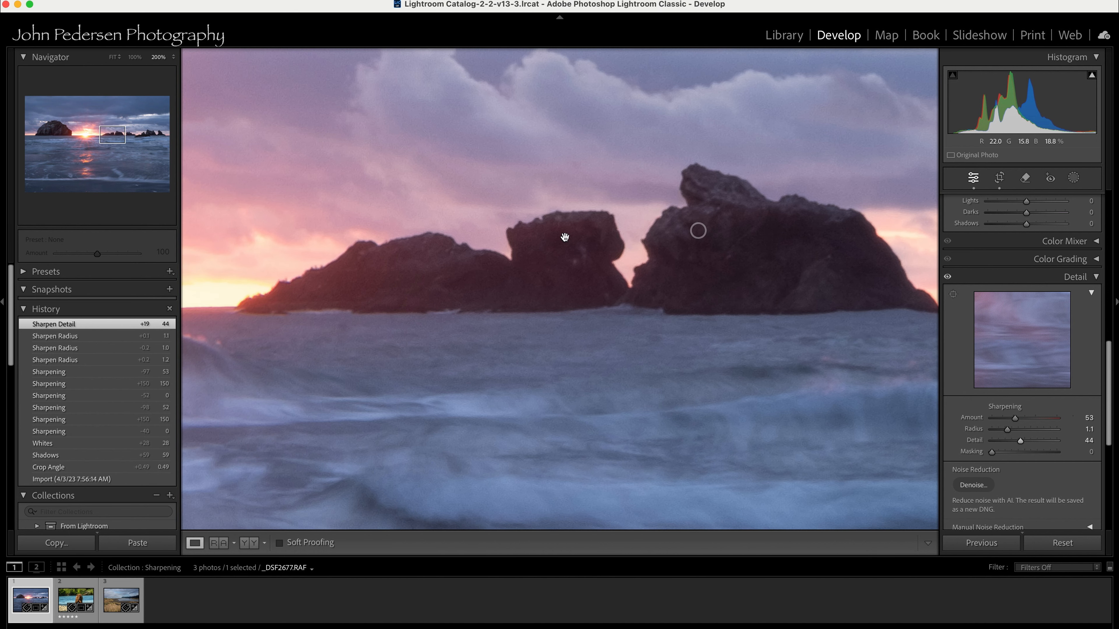
left_click_drag(564, 238, 612, 237)
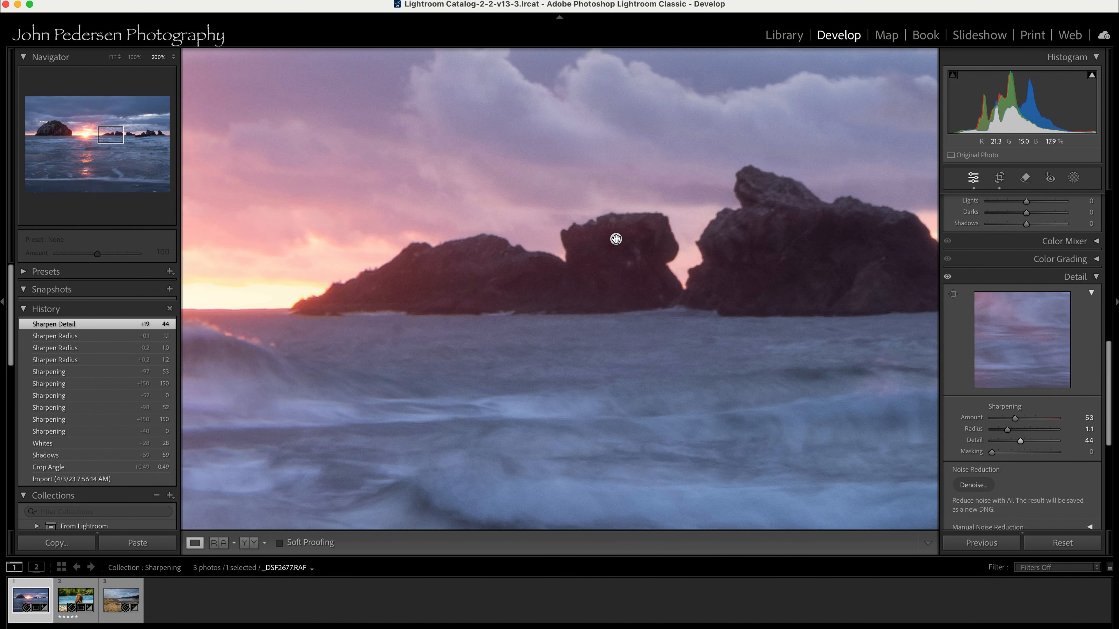
left_click(609, 256)
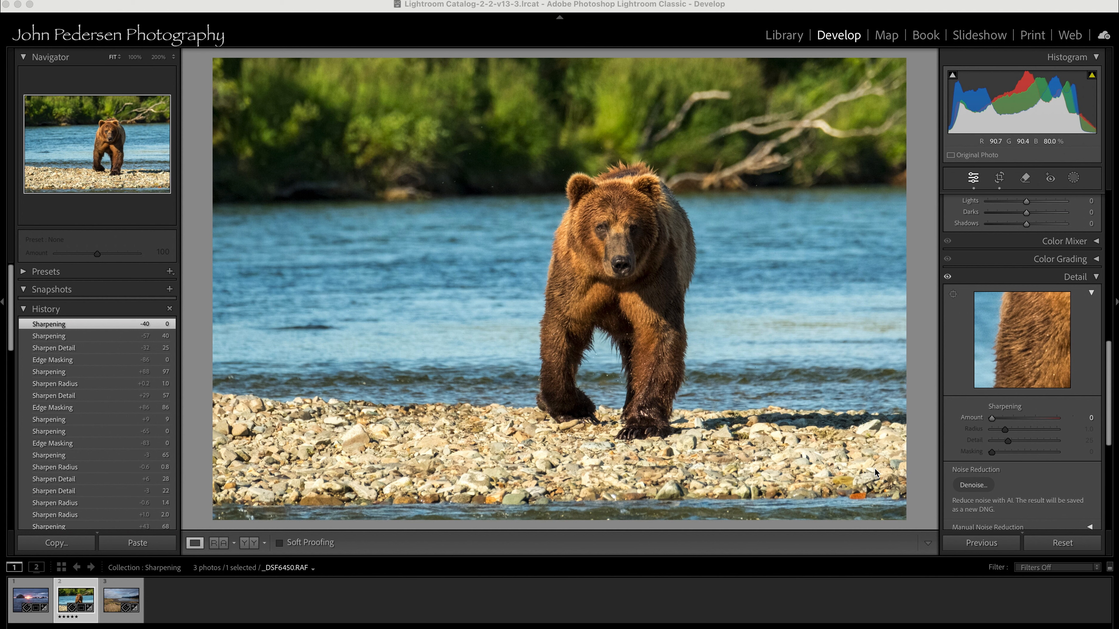
- Set the bear photo's sharpening amount to 3 and preview the sharpening mask with masking at 0
left_click(974, 454)
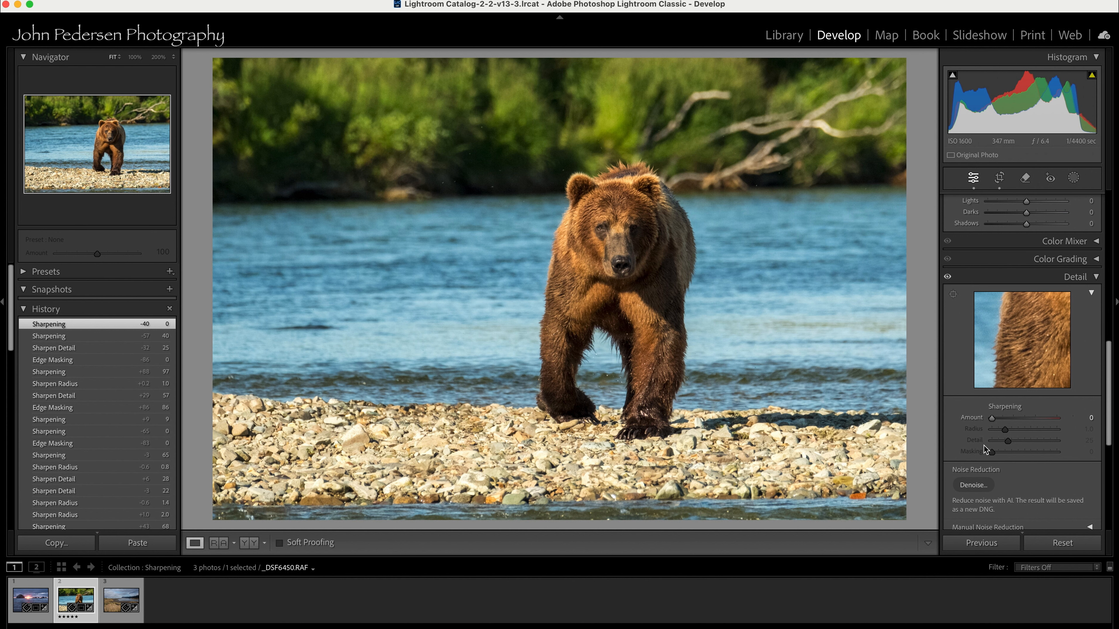
left_click_drag(992, 422, 995, 421)
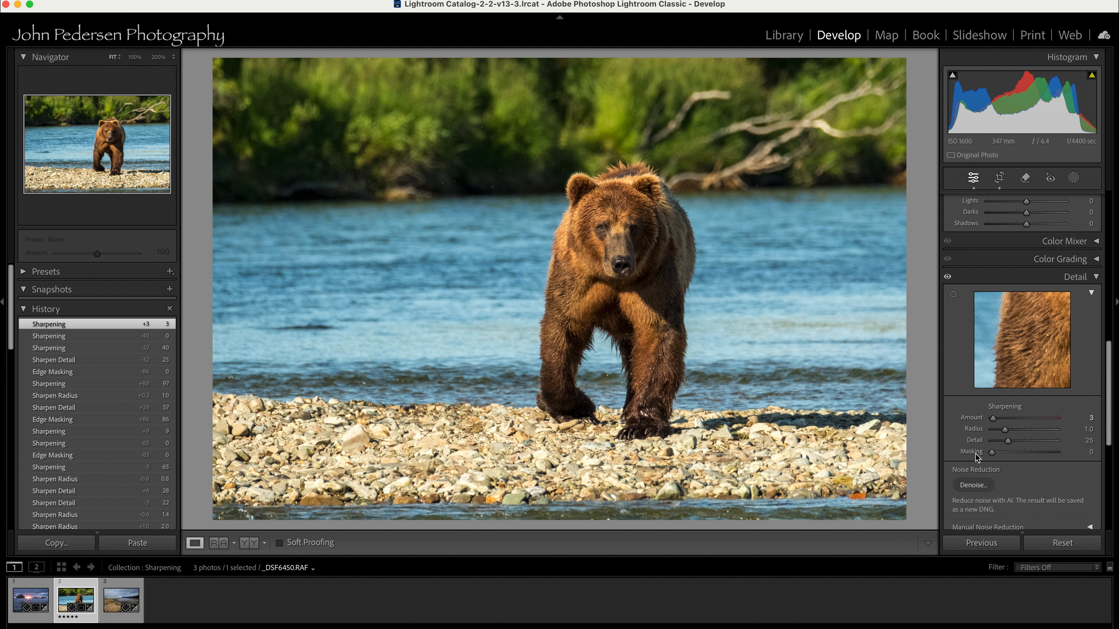
mouse_move(992, 453)
left_mouse_down()
mouse_move(1067, 454)
mouse_move(986, 454)
left_mouse_up()
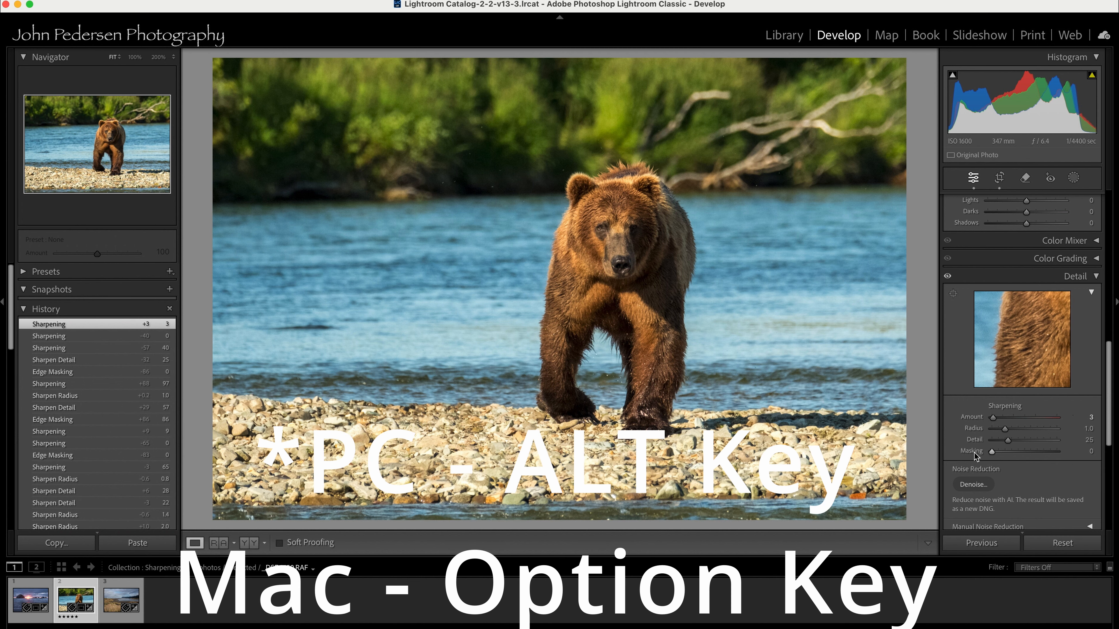
left_click(992, 451, "alt")
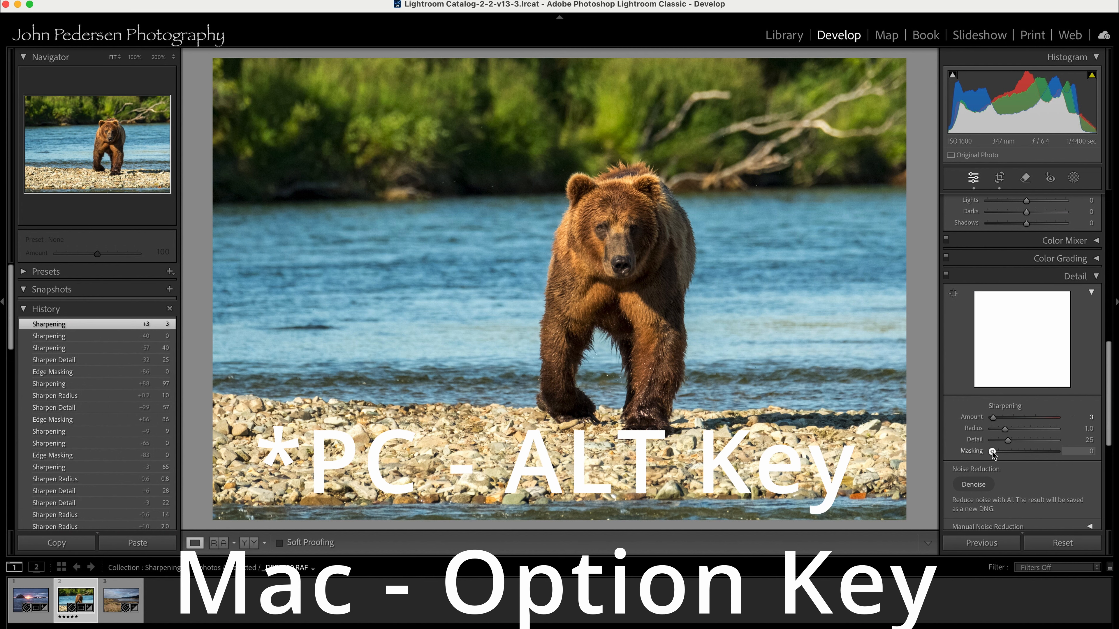
mouse_move(992, 452)
left_mouse_down()
mouse_move(1071, 459)
mouse_move(984, 453)
left_mouse_up()
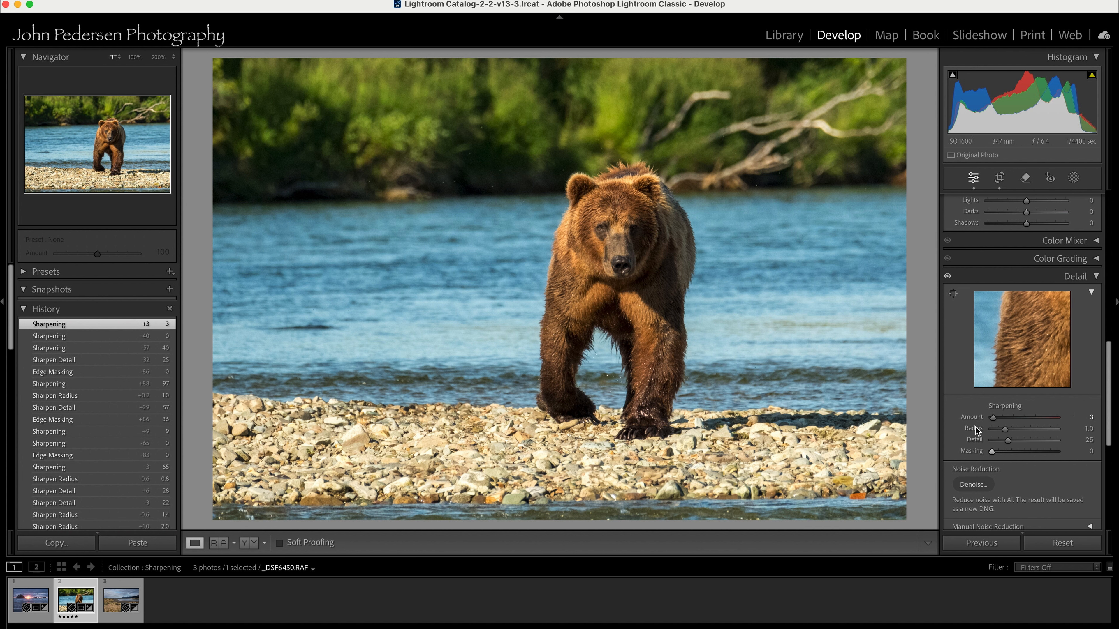
- Raise the bear photo's sharpening masking to 83, using the black-and-white mask preview to judge the edges
key("alt")
left_click(993, 451, "alt")
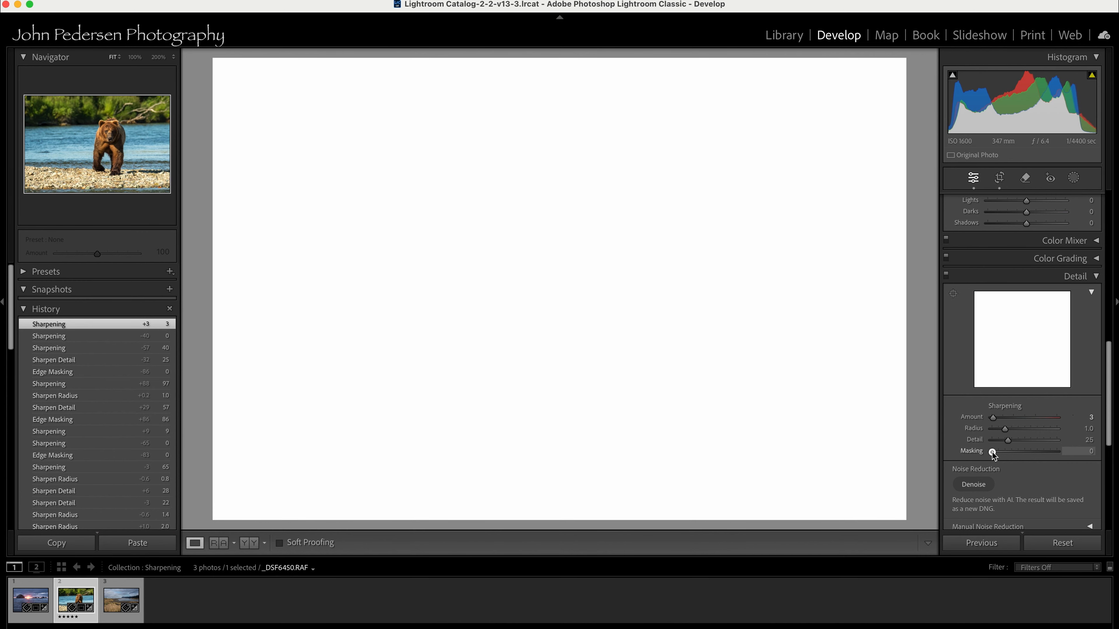
left_click_drag(993, 452, 1048, 456)
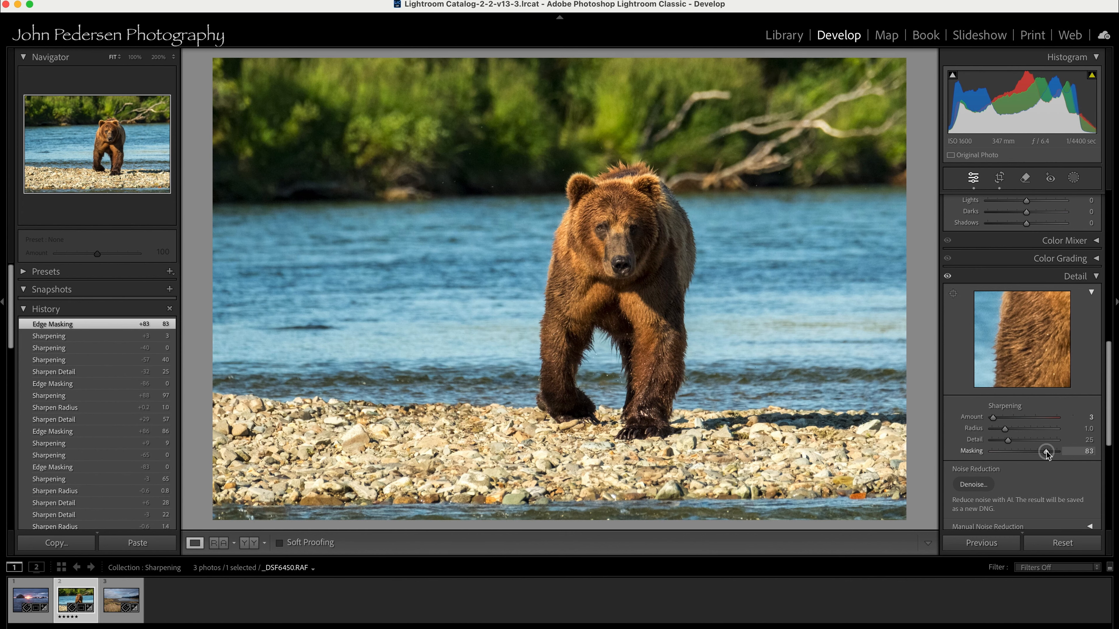
left_click(1048, 456, "alt")
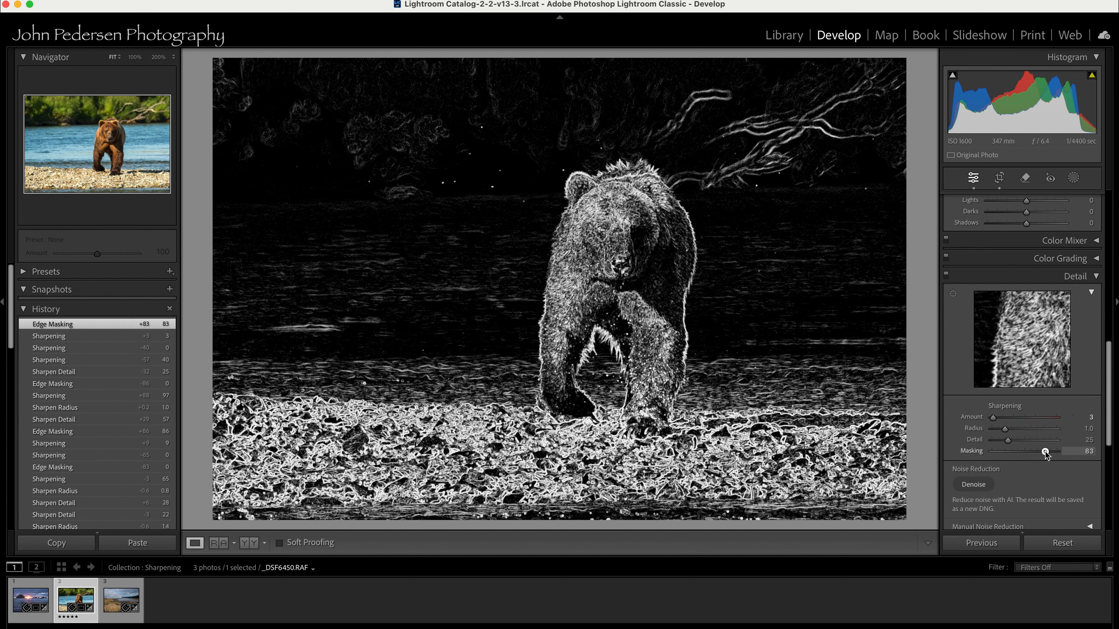
left_click_drag(1046, 454, 1044, 451)
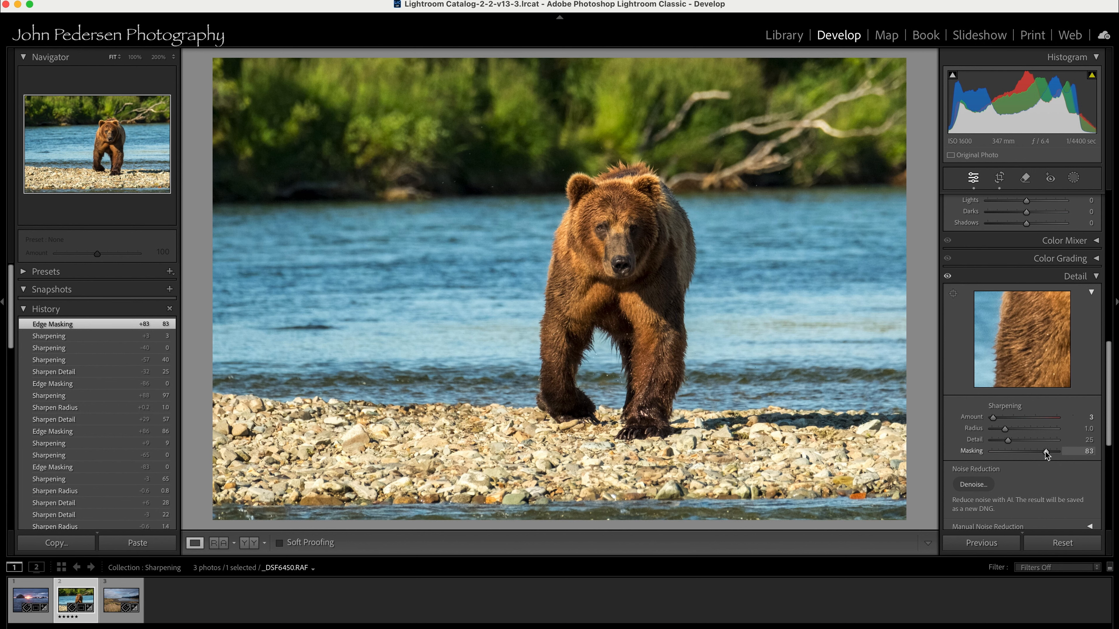
- Increase the bear photo's sharpening radius, using the preview on the bear's face to judge the effect
left_click(582, 218)
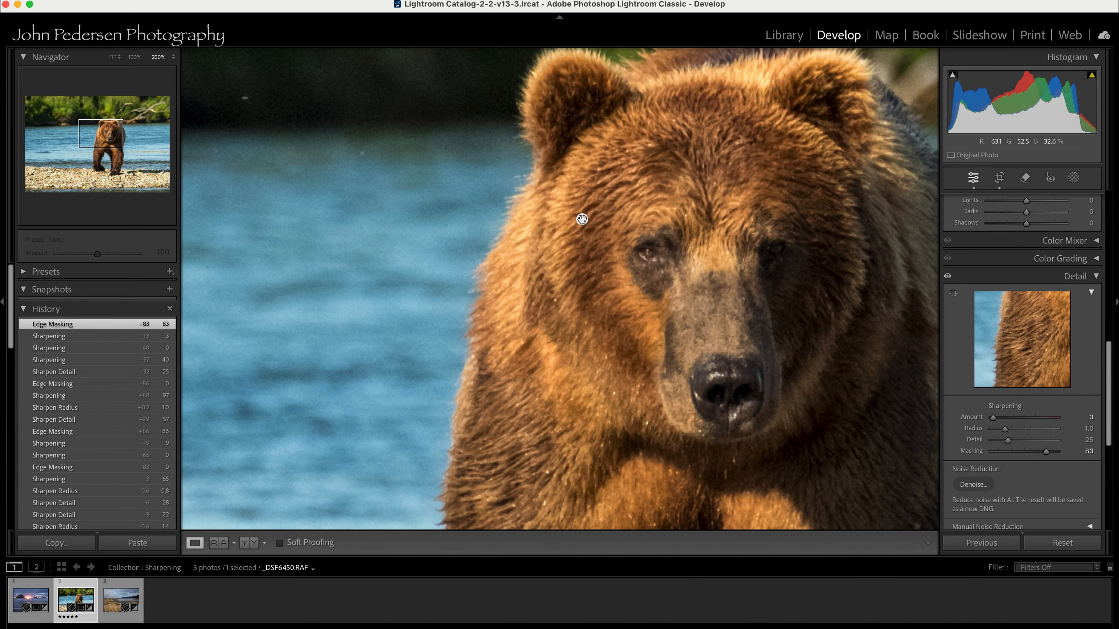
left_click_drag(582, 218, 560, 255)
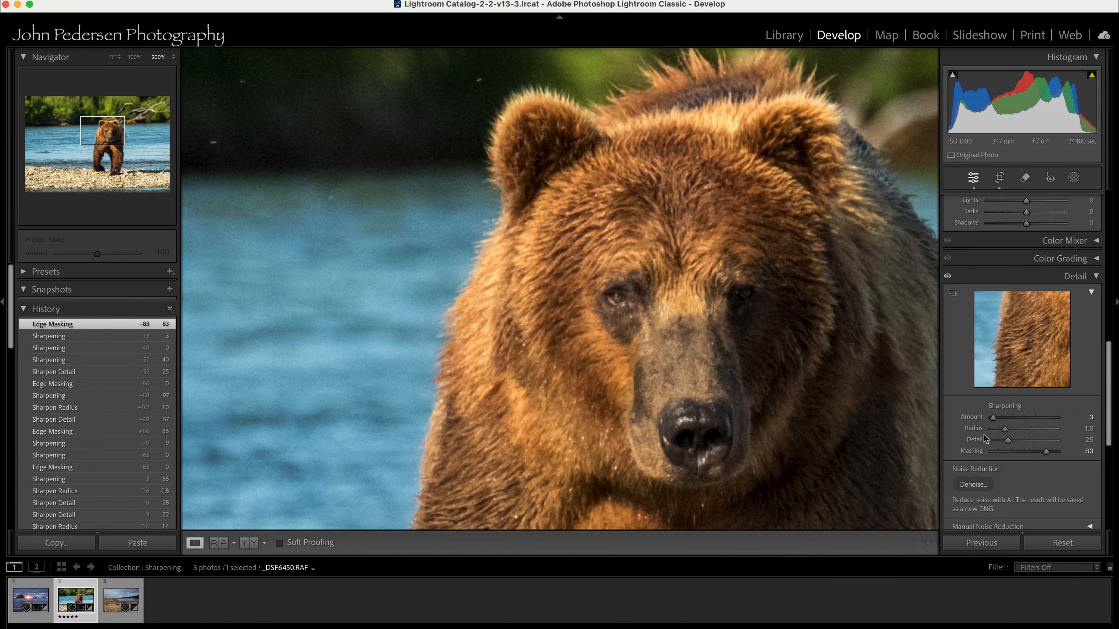
key("alt")
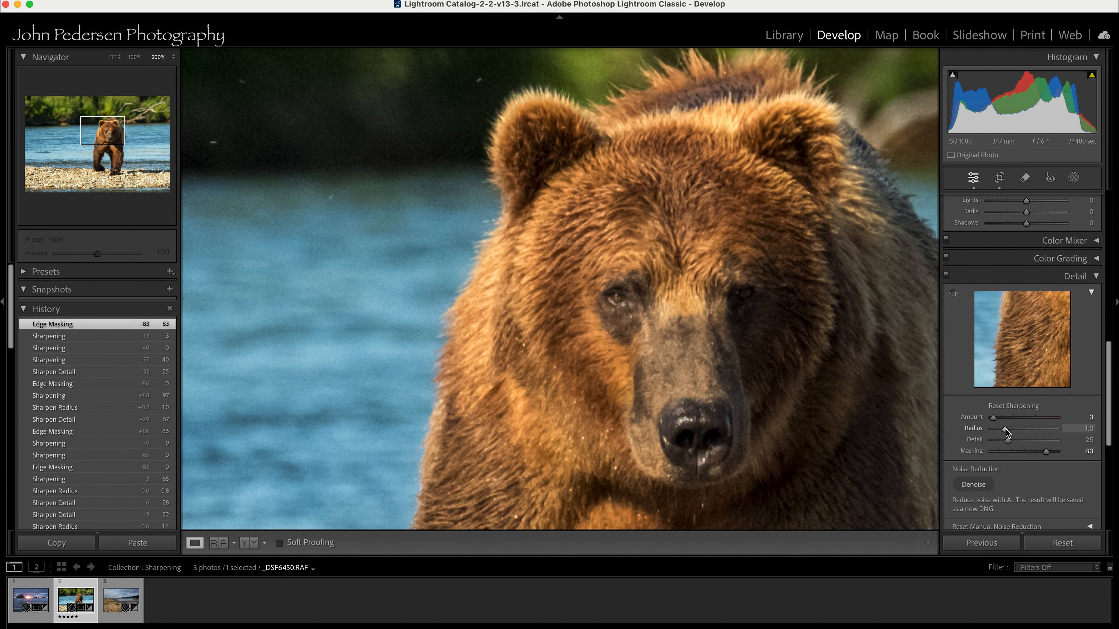
mouse_move(1005, 431)
left_mouse_down()
mouse_move(1041, 432)
mouse_move(1001, 433)
mouse_move(1030, 434)
mouse_move(1008, 441)
mouse_move(1061, 441)
mouse_move(998, 442)
mouse_move(1019, 446)
mouse_move(994, 417)
mouse_move(1021, 420)
left_mouse_up()
key("z")
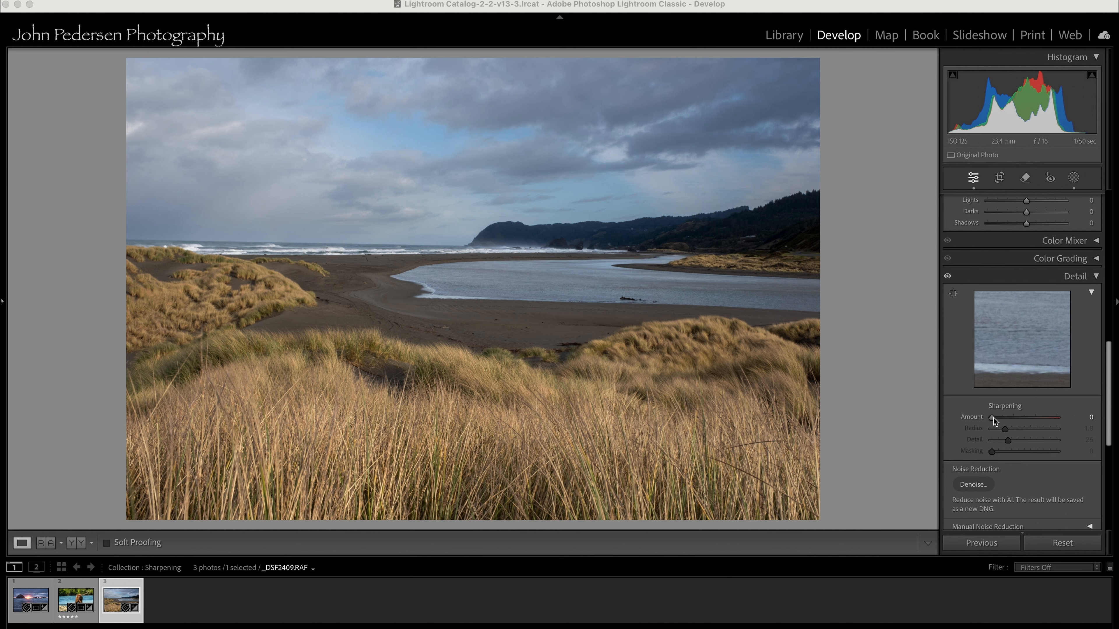
- Set the beach photo's sharpening amount to 9 and masking to 82, checking the edges in the mask preview
left_click_drag(992, 417, 998, 418)
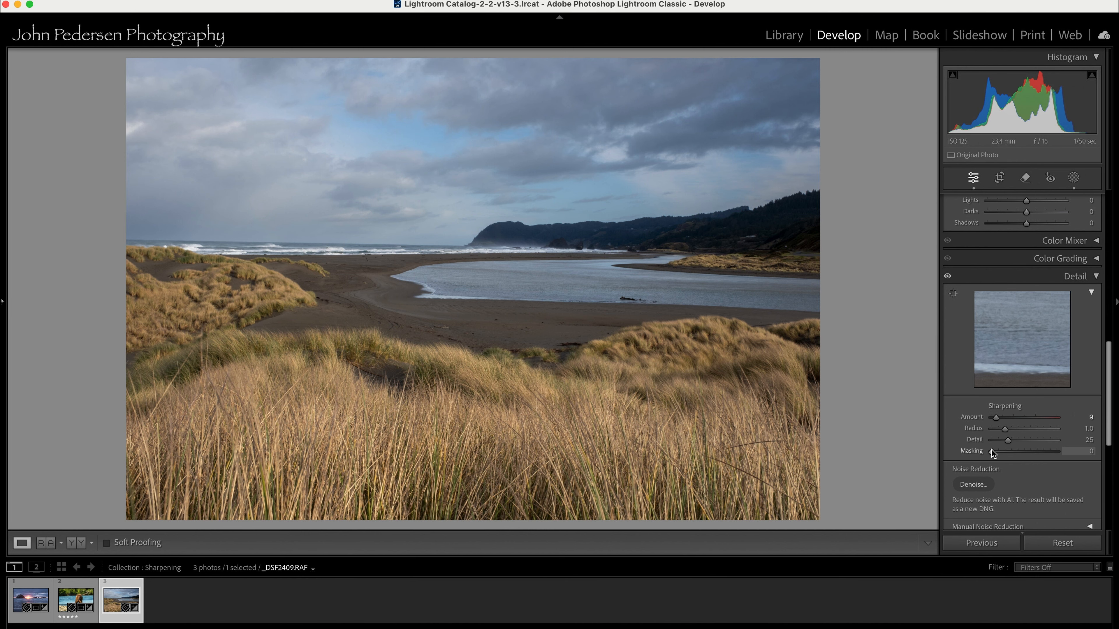
left_click_drag(993, 453, 1045, 452)
key("alt")
left_click_drag(1046, 454, 1047, 454)
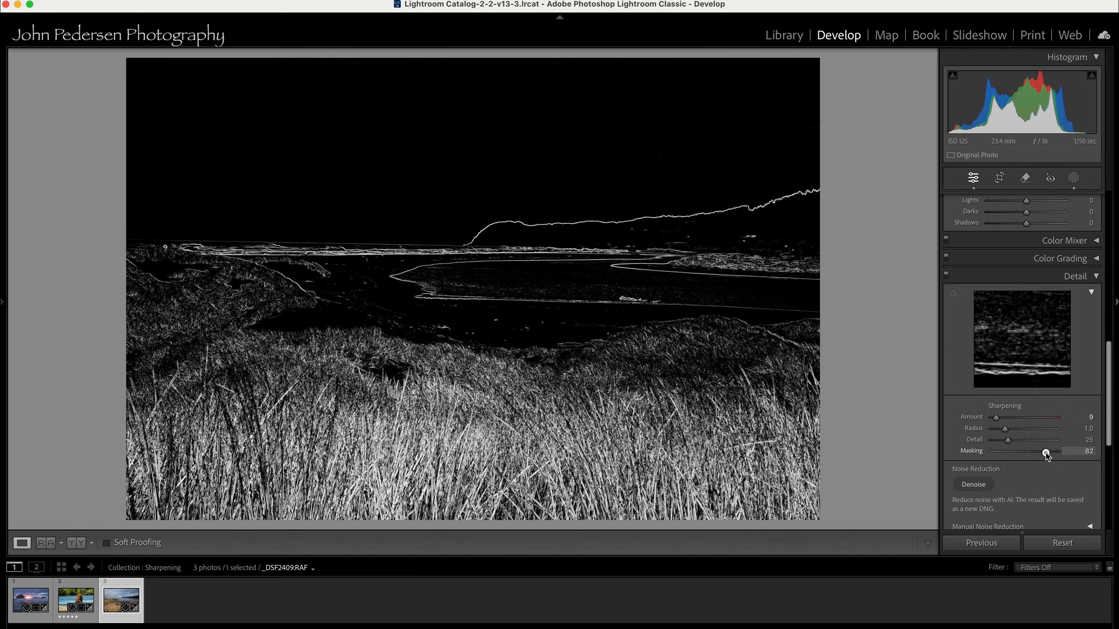
left_click_drag(1047, 455, 1047, 454)
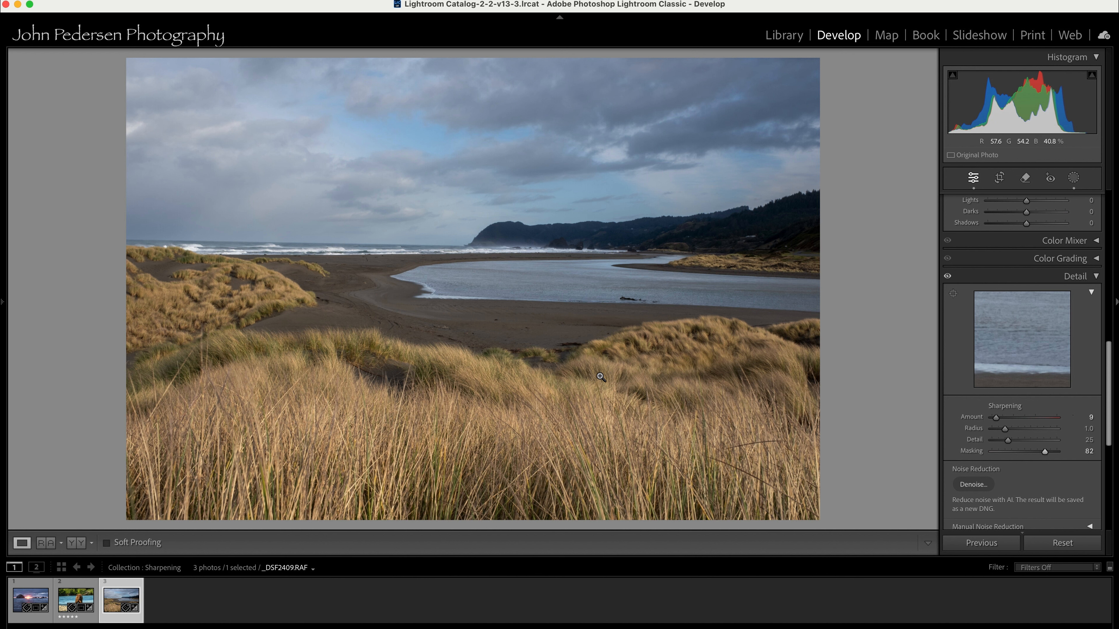
- Create a brush mask with size 17 and flow 86, and paint it over the foreground dune grass
left_click(1074, 177)
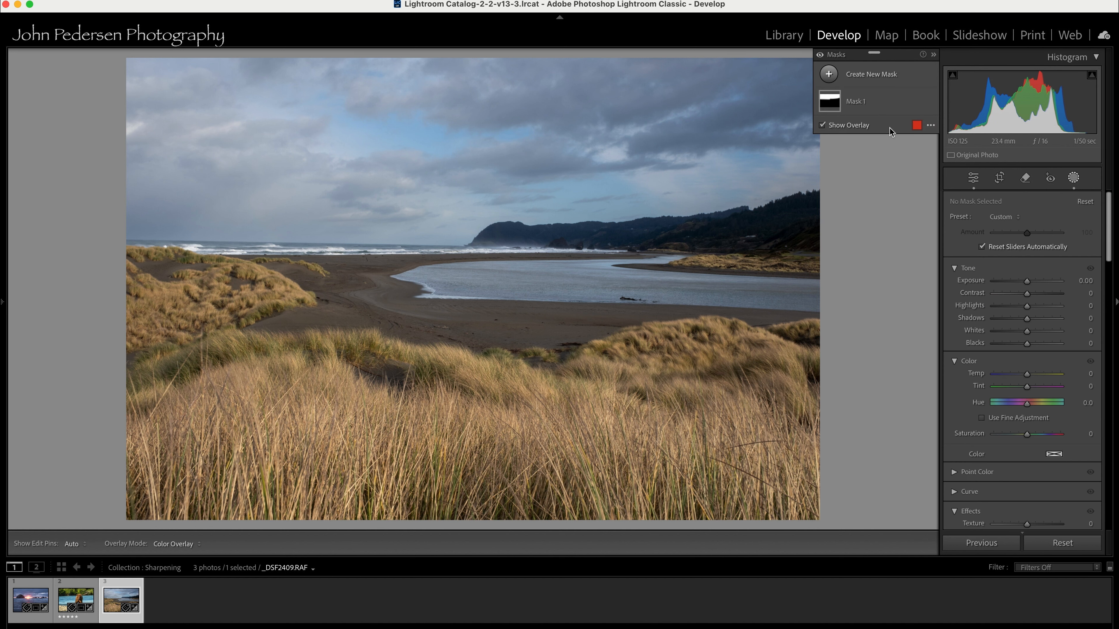
left_click(838, 83)
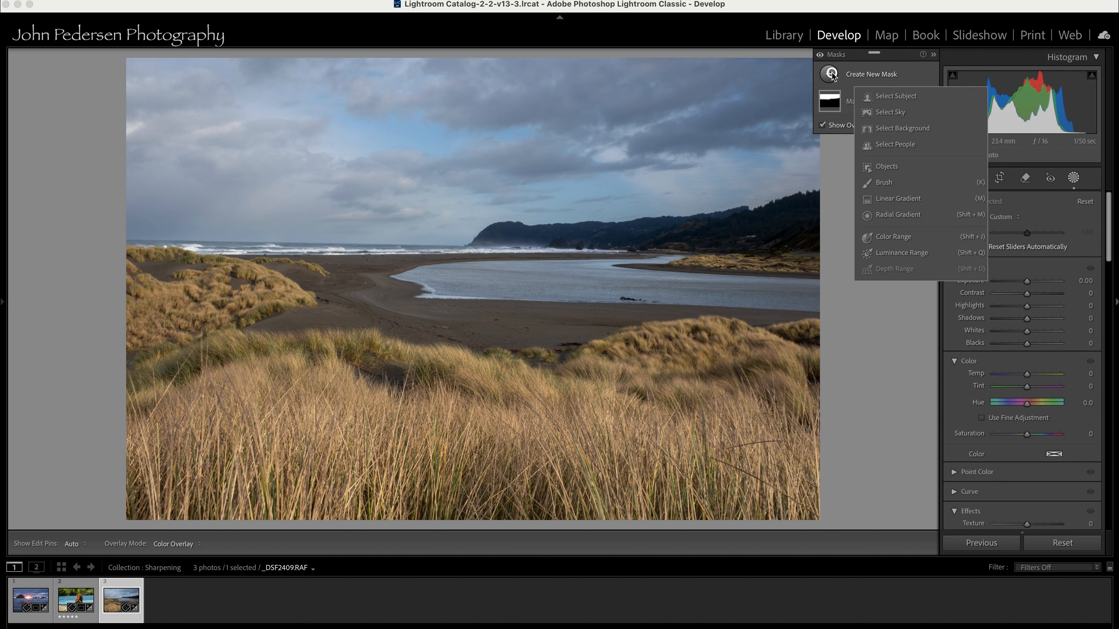
left_click(884, 183)
left_click_drag(1033, 250, 1051, 250)
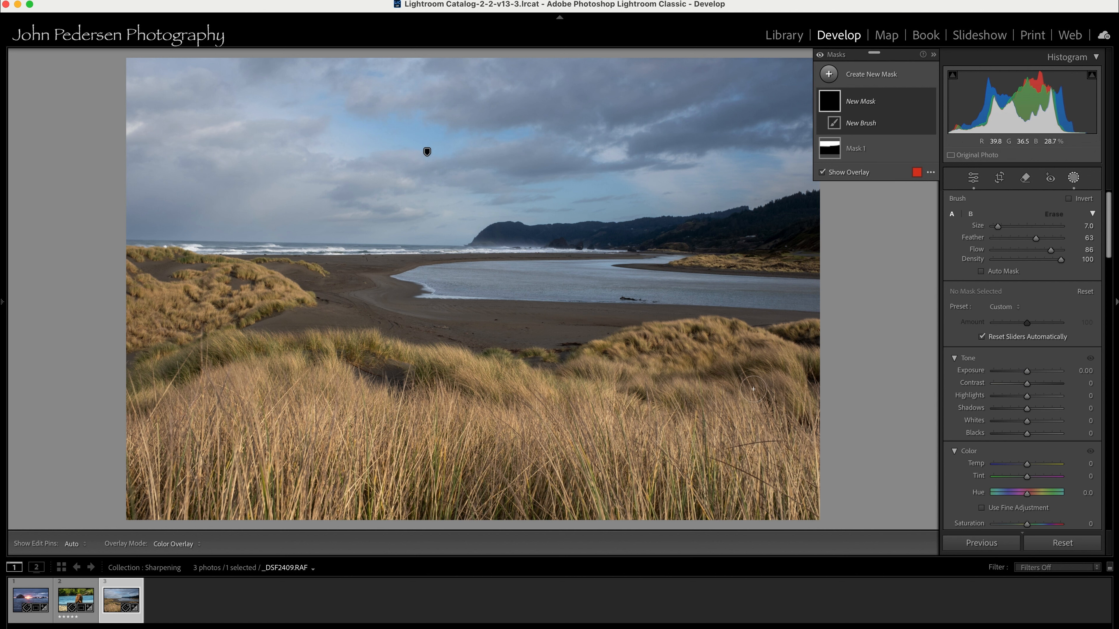
scroll(757, 396, "up", 5)
mouse_move(778, 451)
left_mouse_down()
mouse_move(338, 371)
mouse_move(582, 428)
mouse_move(347, 387)
mouse_move(222, 406)
mouse_move(162, 434)
mouse_move(154, 462)
mouse_move(157, 484)
mouse_move(621, 506)
mouse_move(831, 499)
mouse_move(654, 451)
mouse_move(415, 433)
mouse_move(236, 449)
mouse_move(461, 412)
mouse_move(425, 371)
mouse_move(233, 376)
mouse_move(201, 380)
mouse_move(169, 405)
mouse_move(212, 392)
mouse_move(736, 405)
mouse_move(768, 418)
mouse_move(806, 485)
left_mouse_up()
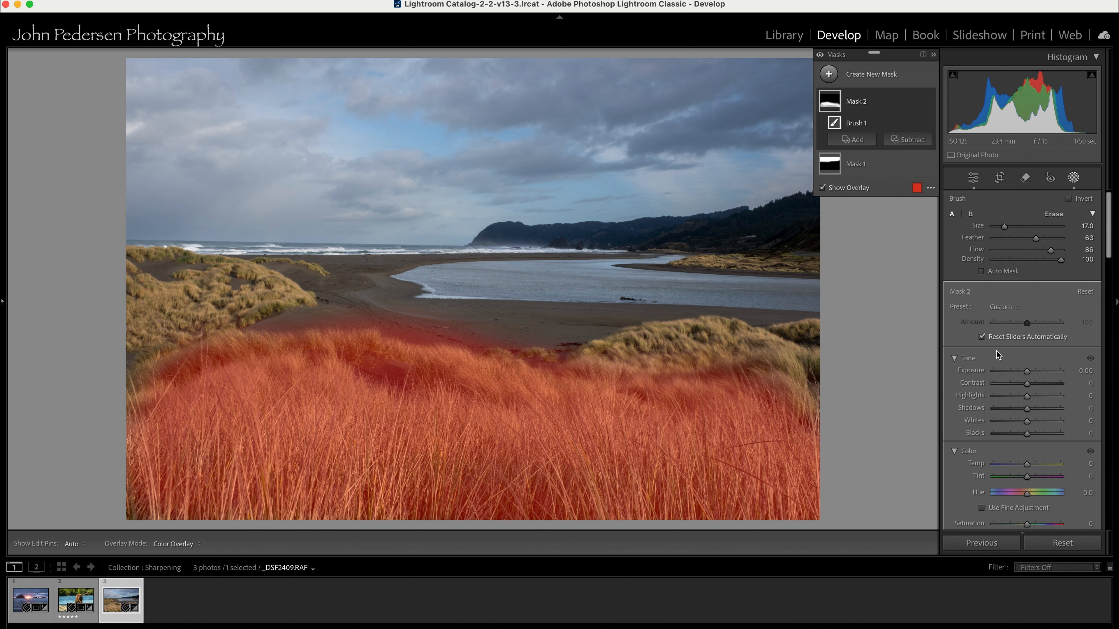
- Try a sharpness of 52 on the foreground grass mask, and lower the mask's sharpness to -100
scroll(998, 354, "down", 6)
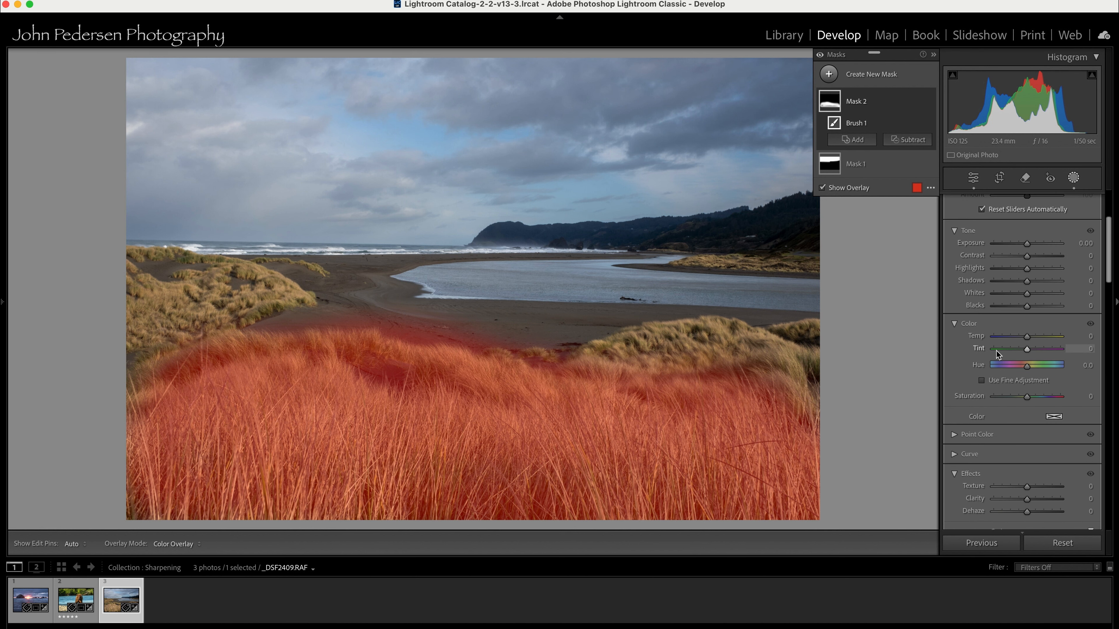
scroll(998, 360, "down", 3)
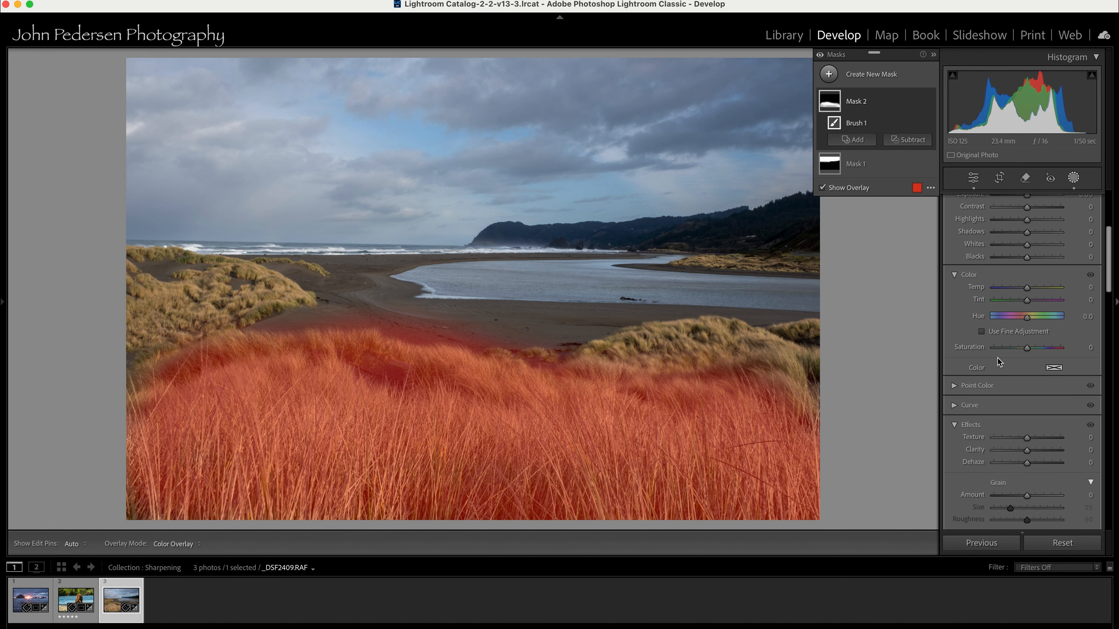
scroll(998, 361, "down", 7)
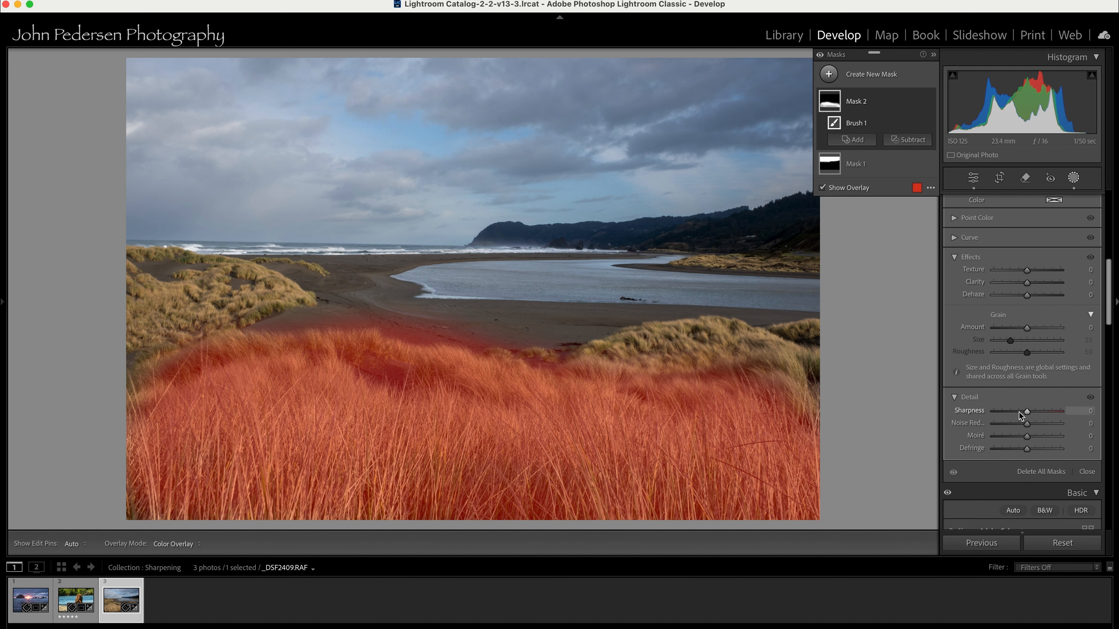
mouse_move(1027, 411)
left_mouse_down()
mouse_move(1056, 416)
mouse_move(1030, 415)
mouse_move(1047, 412)
left_mouse_up()
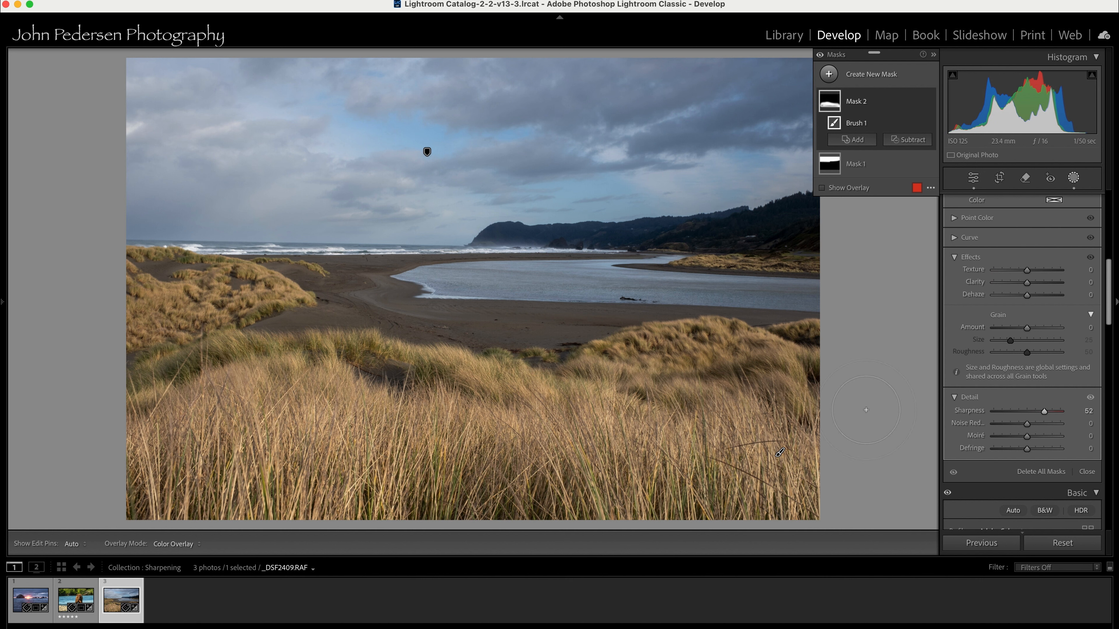
left_click_drag(1044, 412, 975, 418)
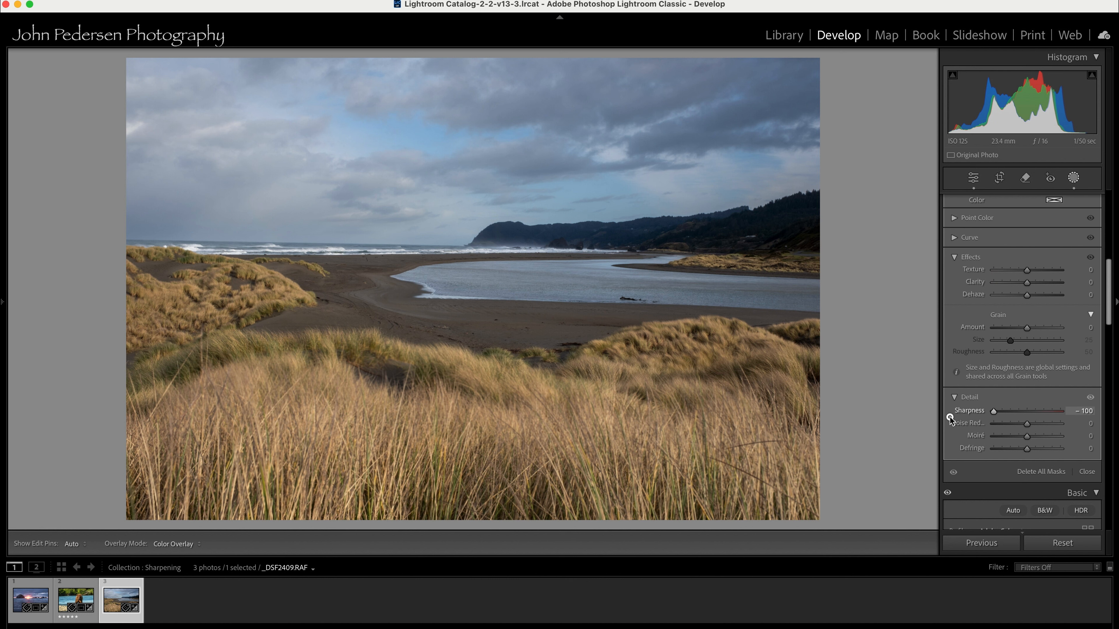